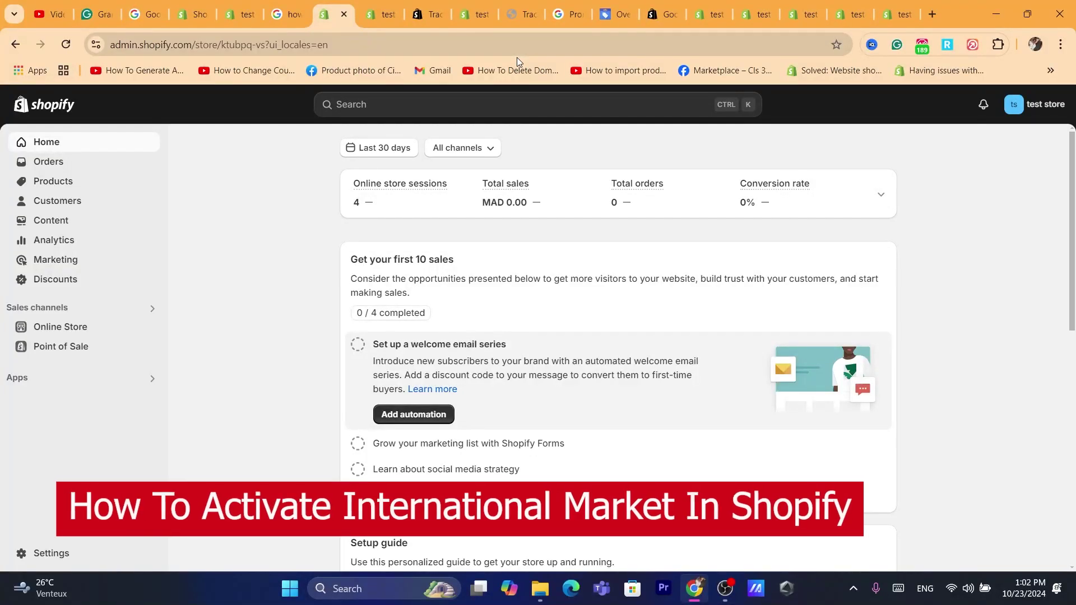
- Dismiss a pasted web search, then open Settings > Markets showing Morocco and International
left_click(342, 33)
type("how to add tracking to shopify store")
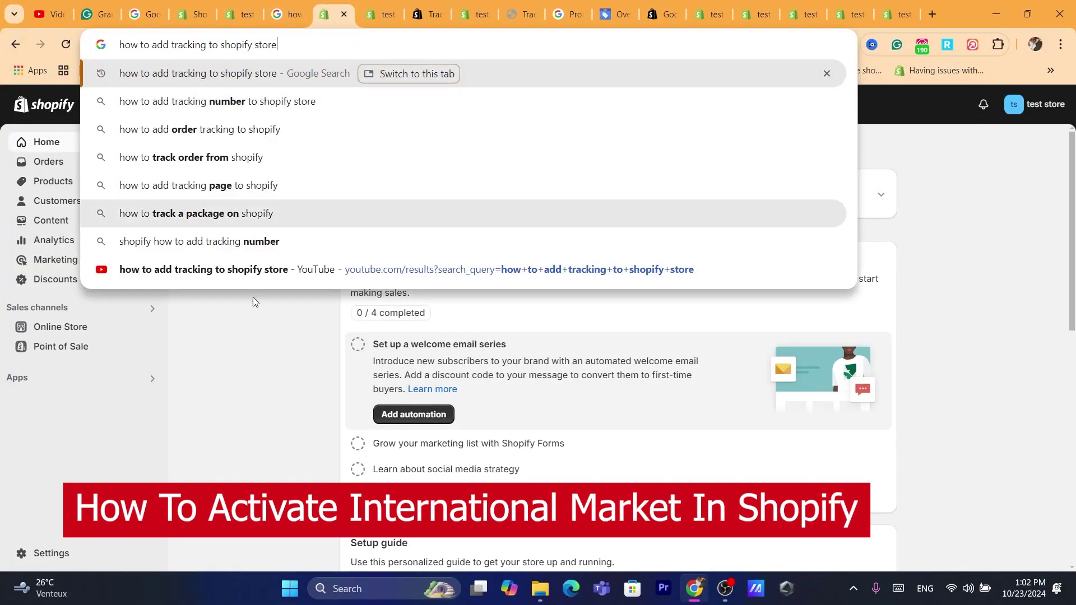
left_click(250, 343)
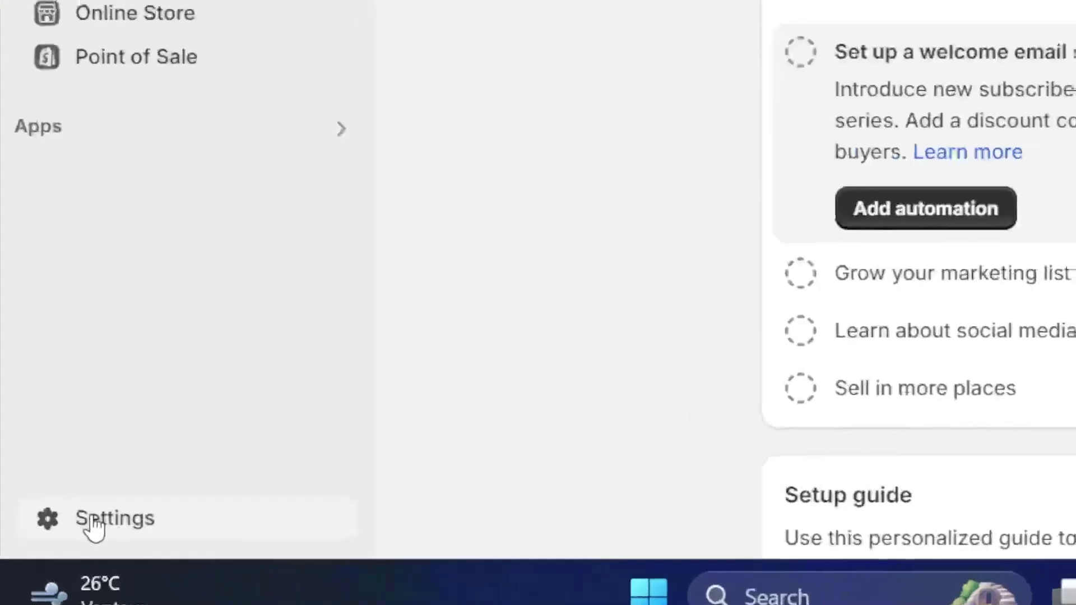
left_click(93, 525)
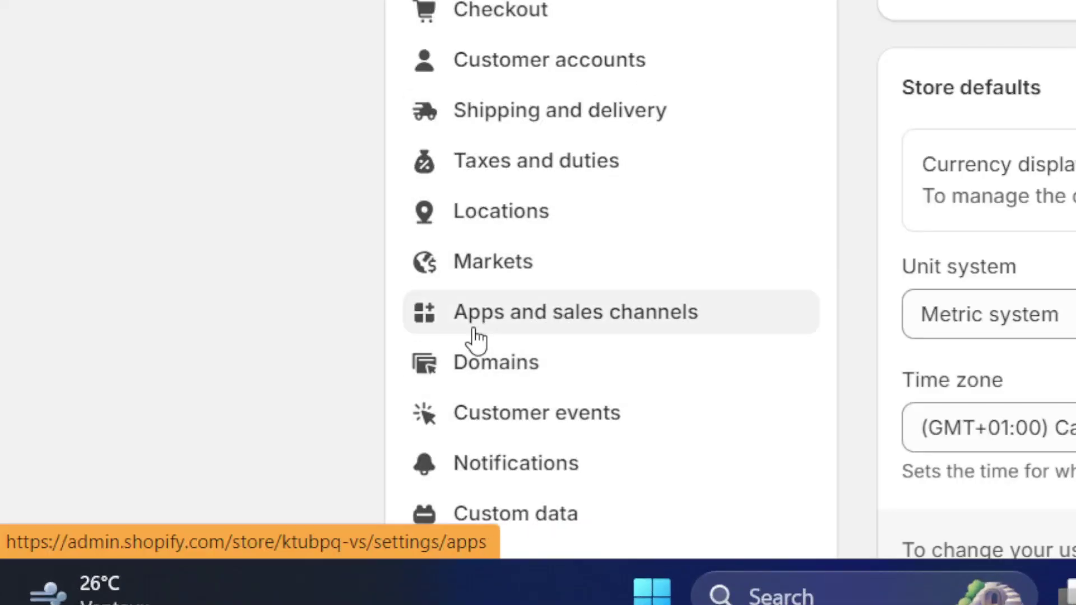
left_click(456, 274)
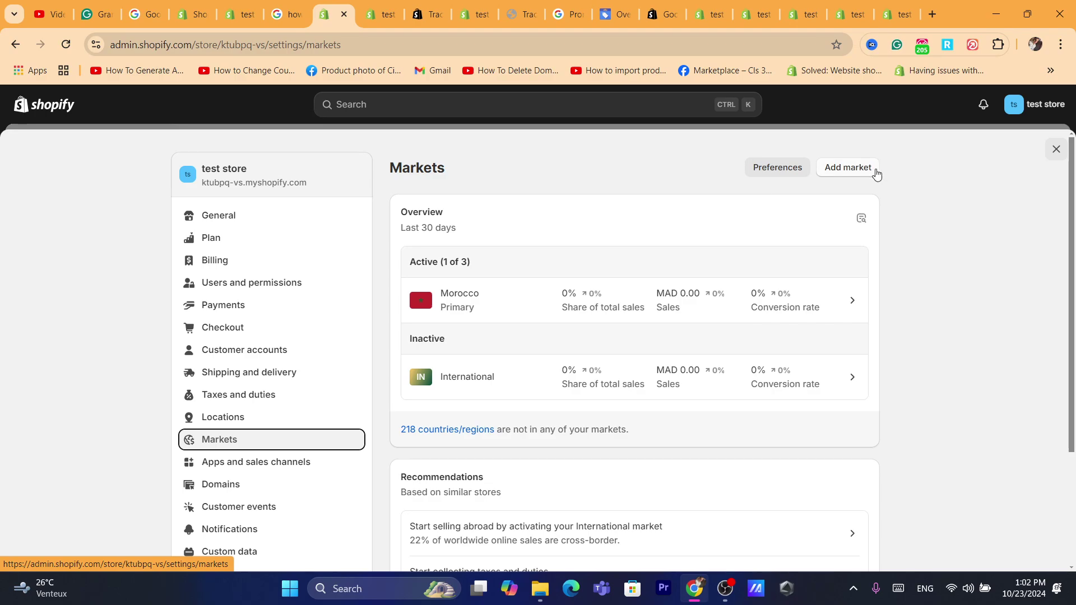
- Add a market named 'interentional 2' that includes all 61 African countries
left_click(844, 170)
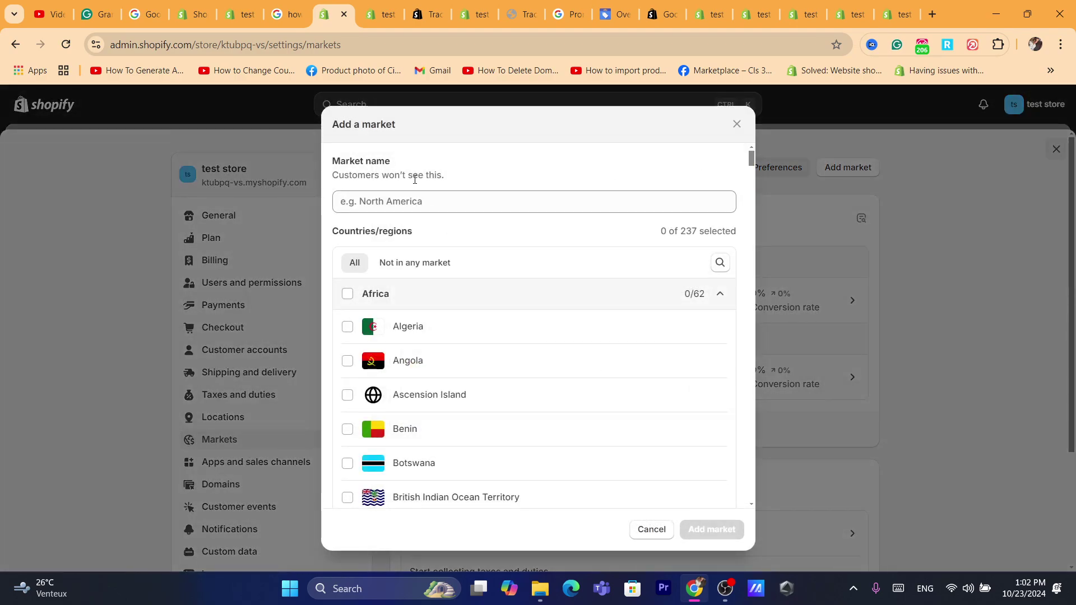
left_click(418, 200)
type("inter")
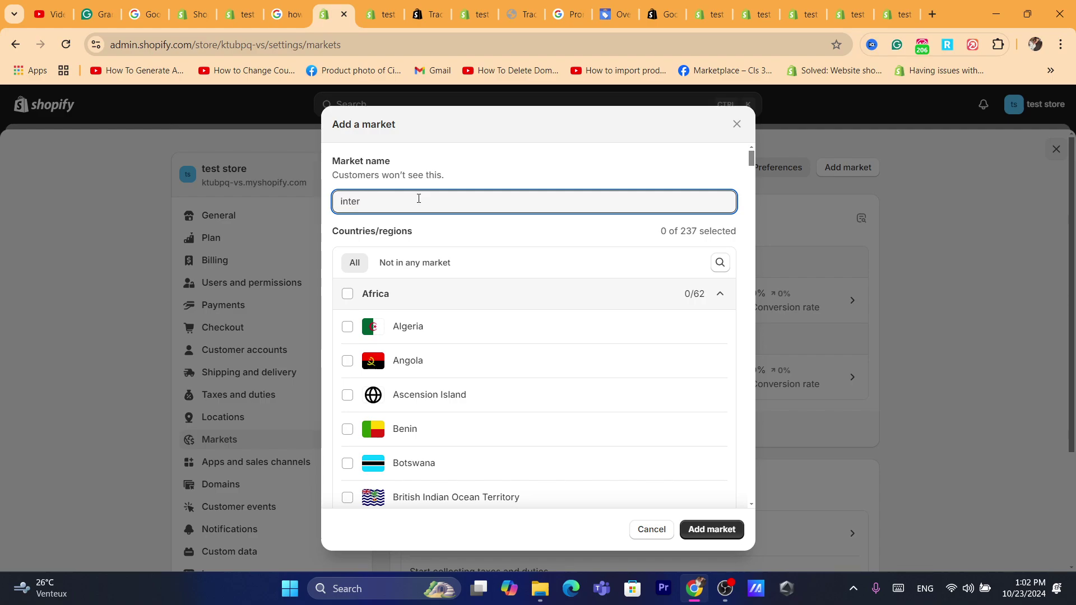
type("entional 2")
left_click(347, 293)
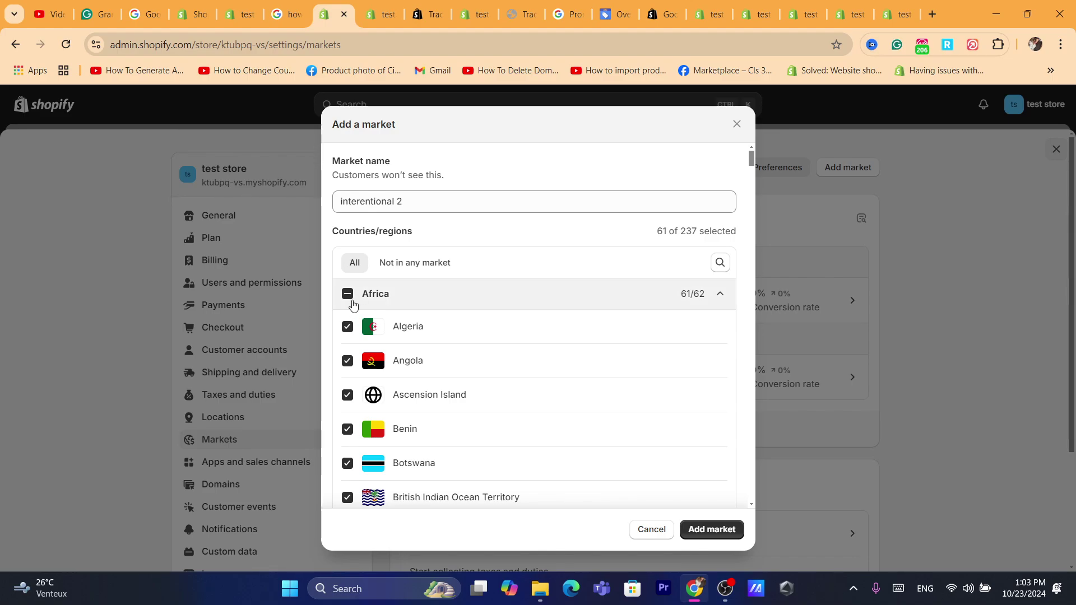
mouse_move(751, 161)
left_mouse_down()
mouse_move(754, 334)
mouse_move(756, 168)
left_mouse_up()
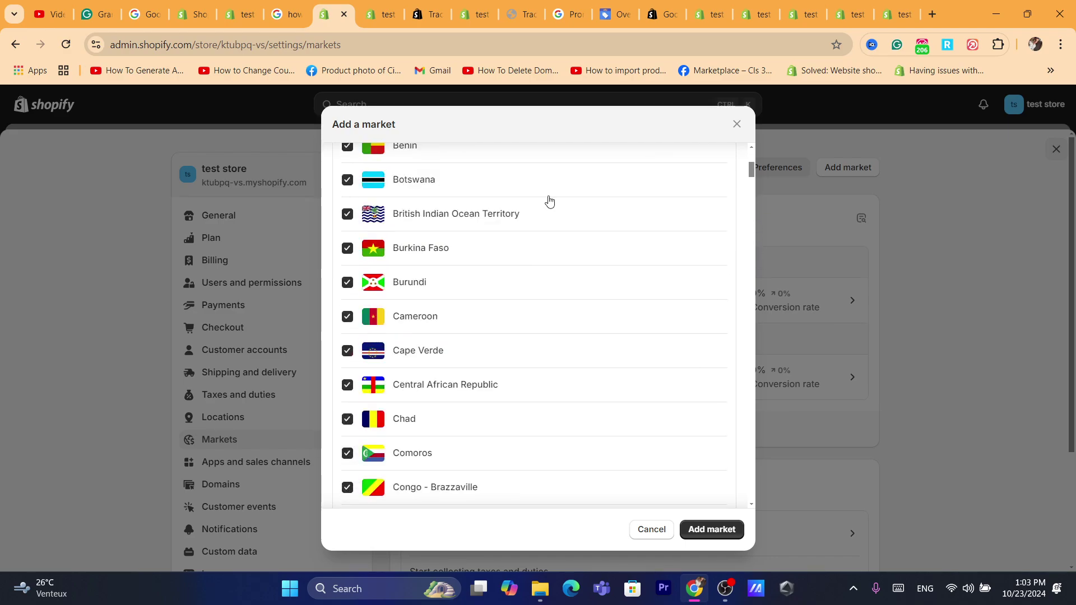
left_click(709, 531)
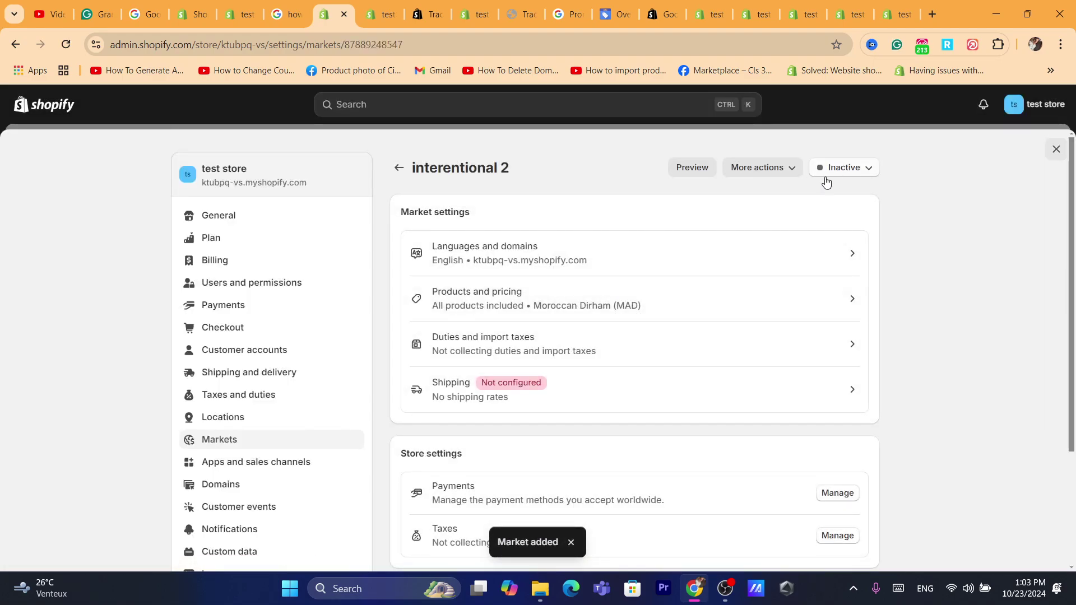
- Read the Inactive status notice about missing shipping rates, then open the market's Shipping page
left_click(851, 168)
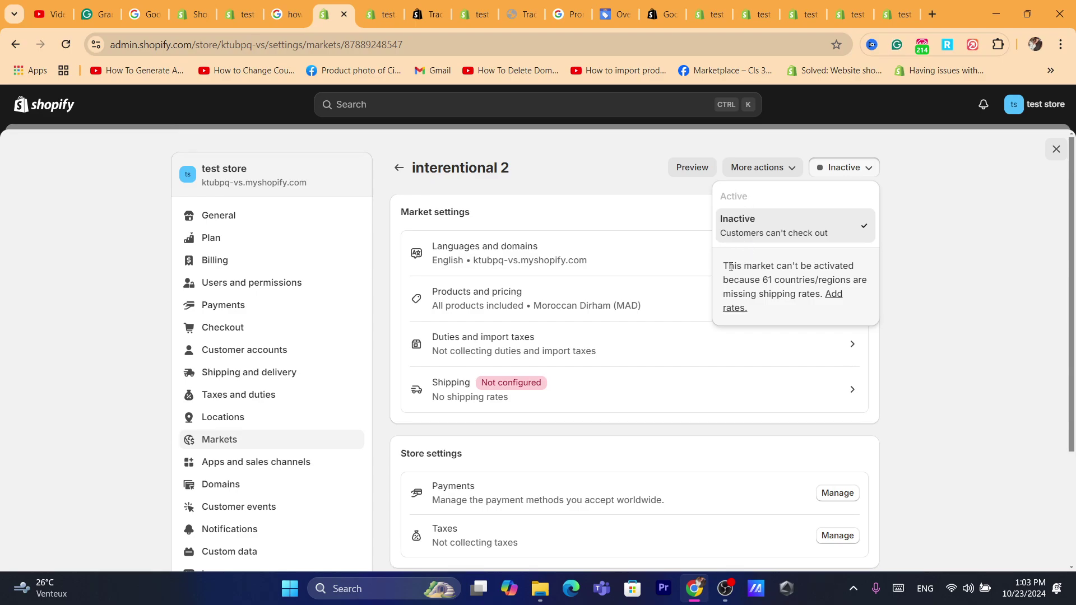
left_click_drag(730, 267, 773, 294)
left_click(771, 289)
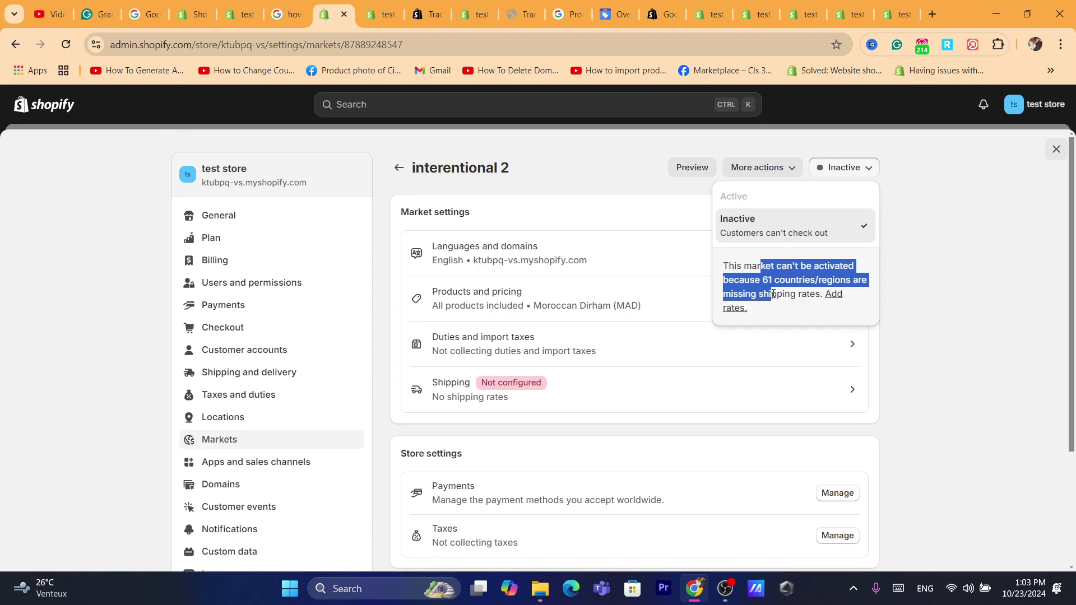
left_click(774, 295)
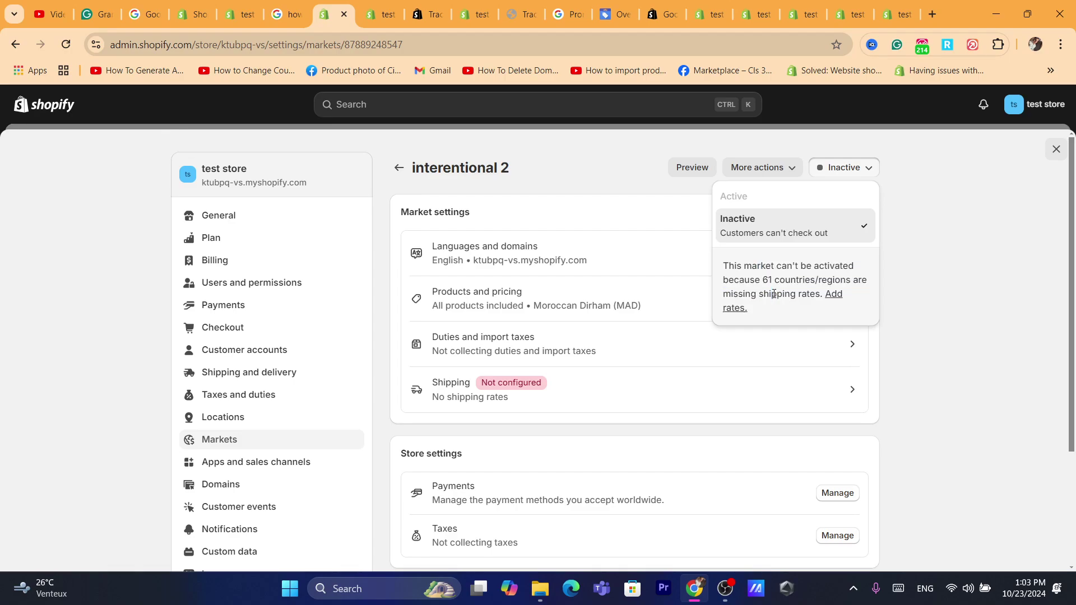
left_click(572, 185)
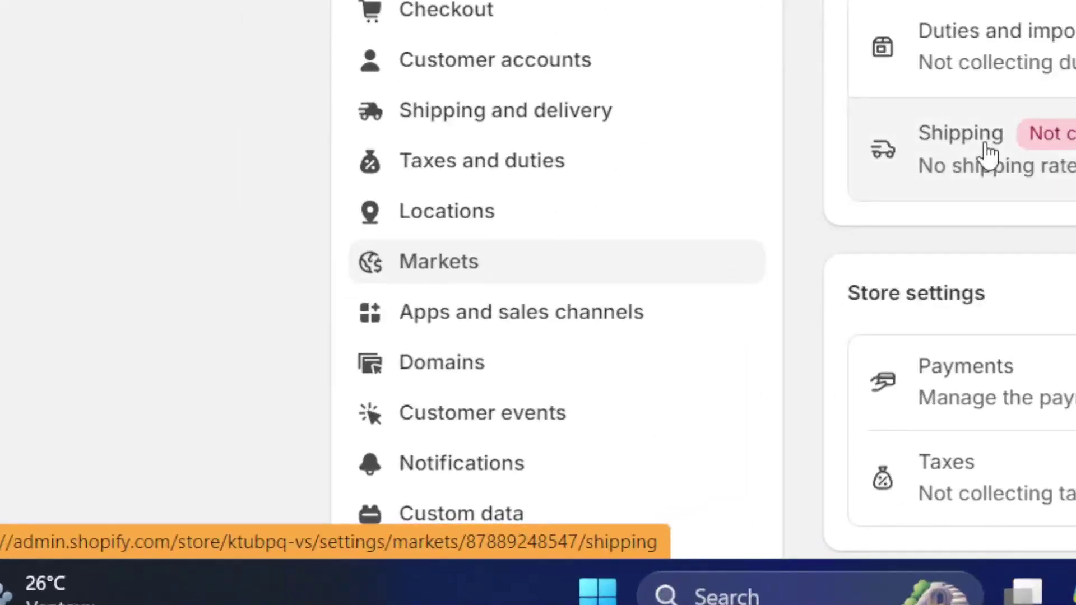
left_click(987, 154)
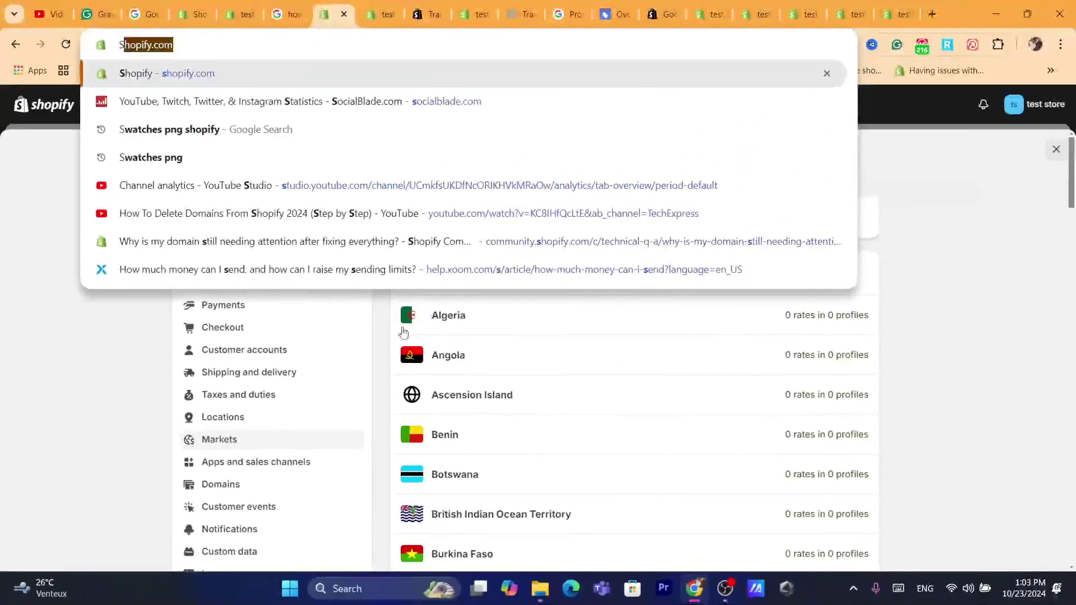
- Follow the warning banner's Go to shipping link to the Shipping and delivery settings
left_click(457, 252)
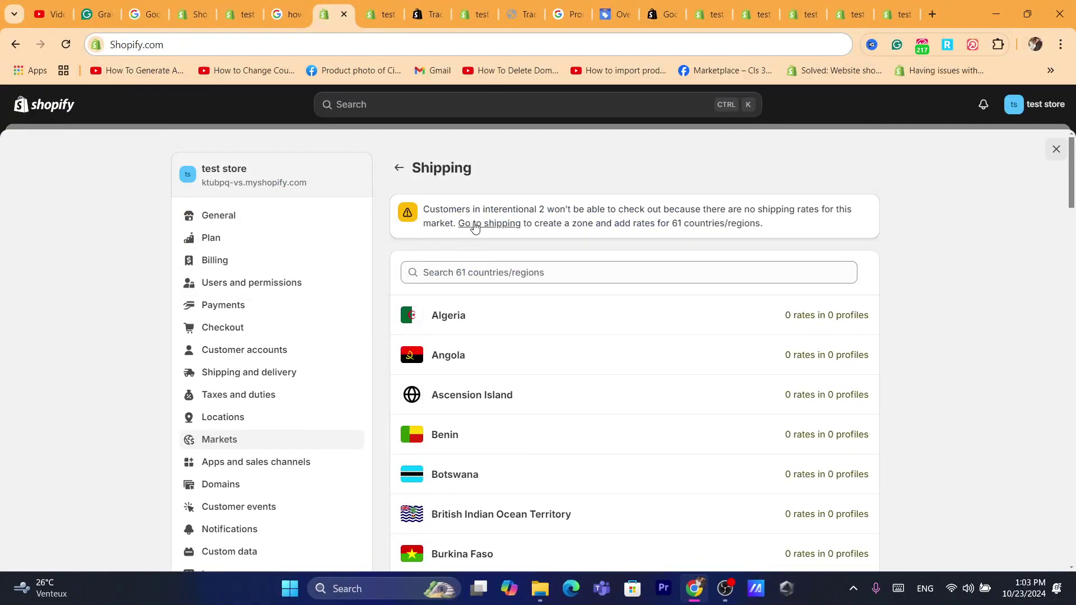
left_click(474, 225)
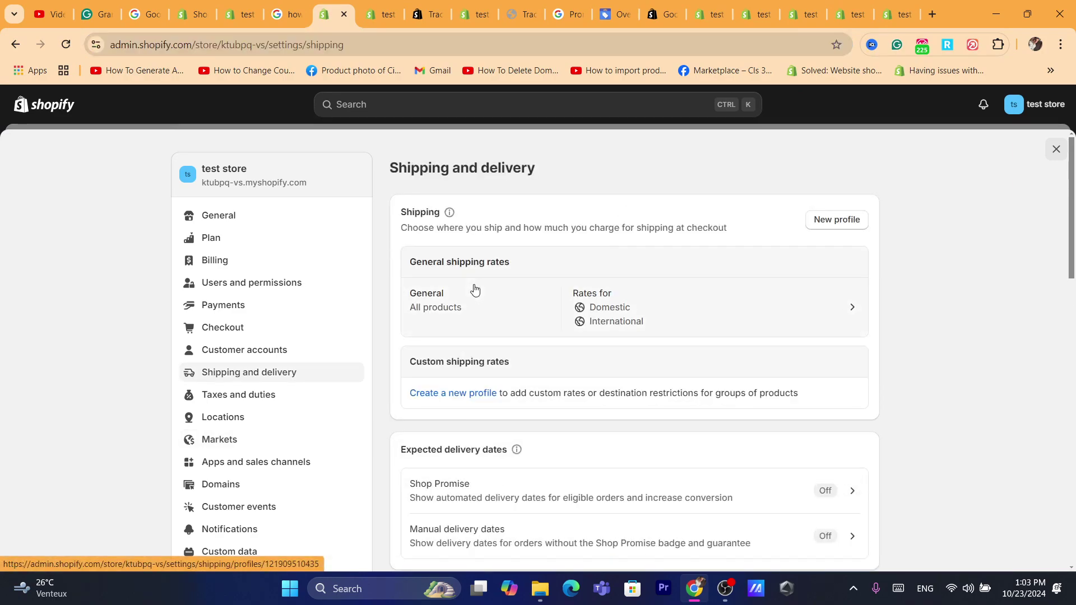
left_click_drag(416, 362, 513, 368)
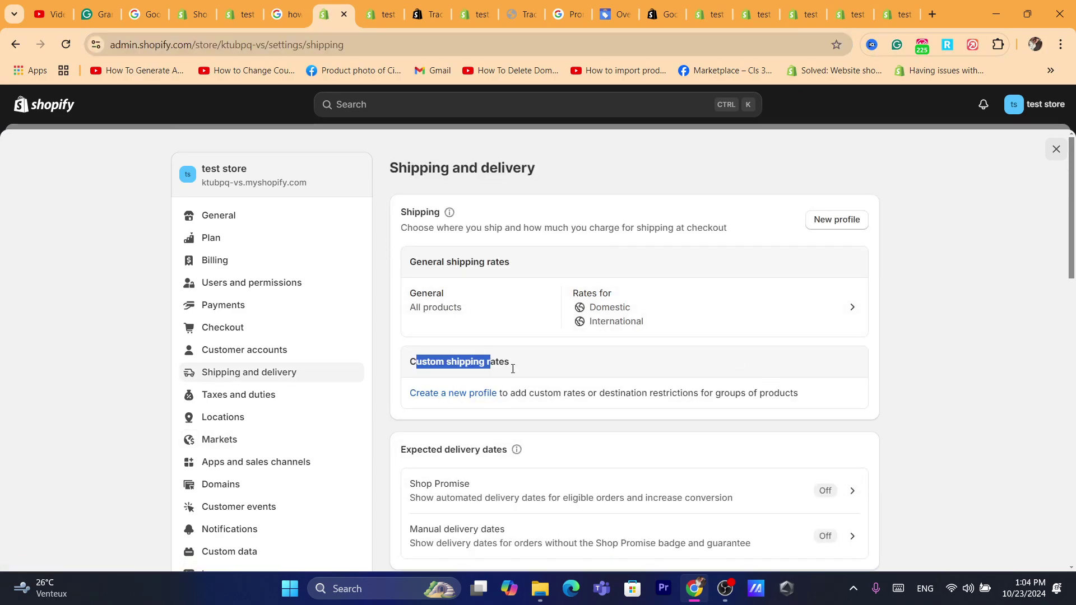
left_click(513, 370)
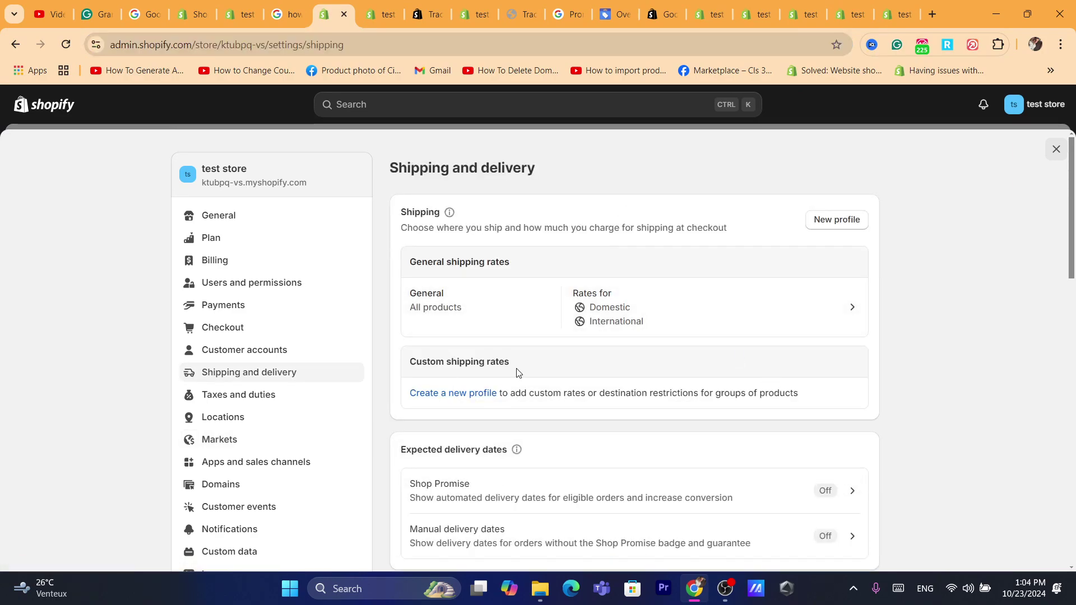
- Create a new shipping profile with all 19 products, named 'internetional 2'
left_click(440, 399)
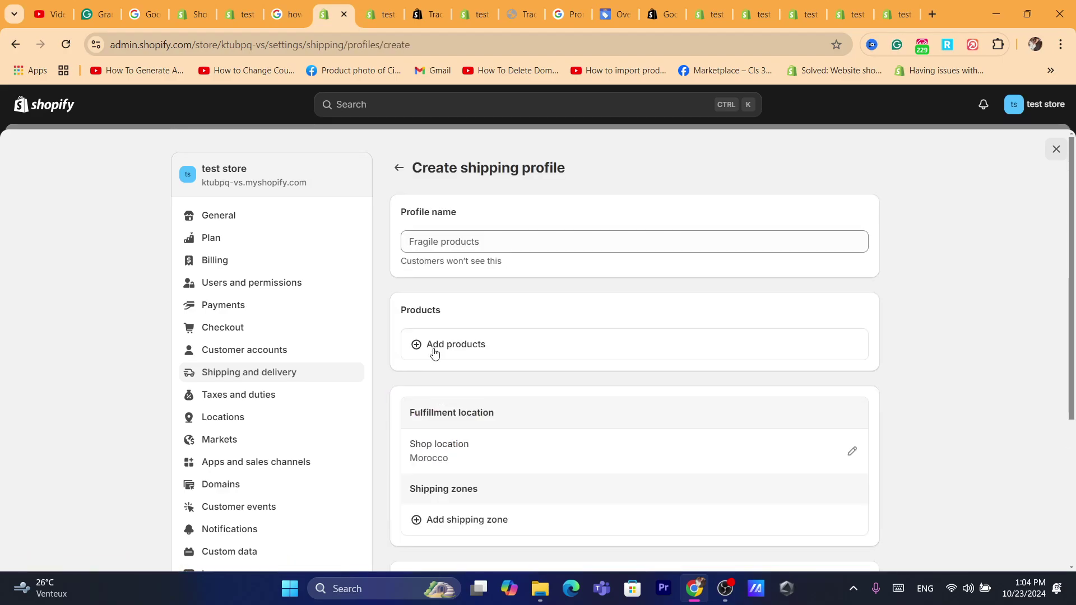
left_click(490, 347)
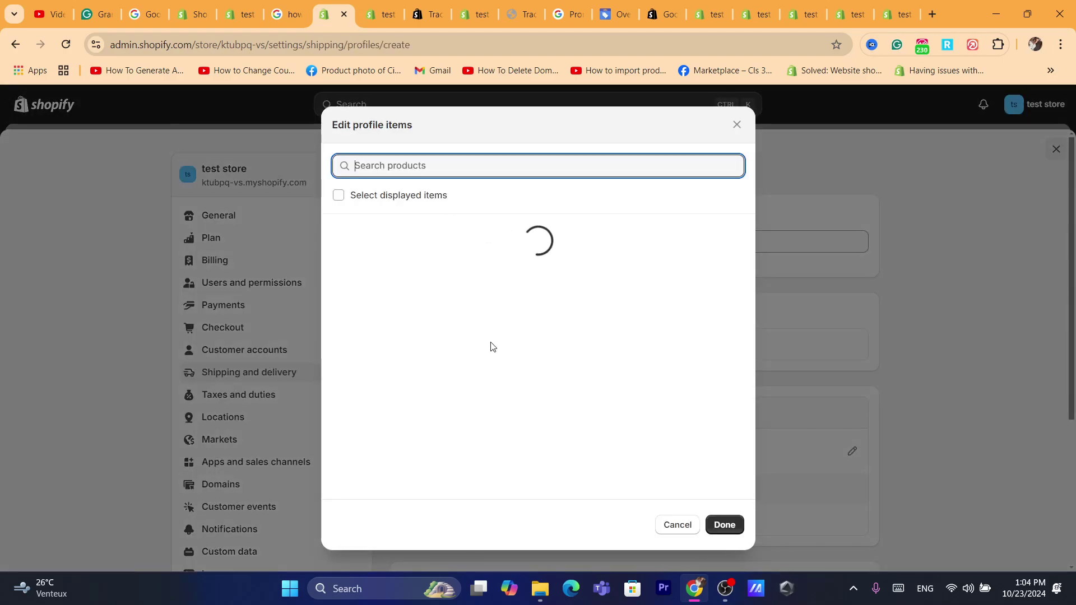
left_click(350, 200)
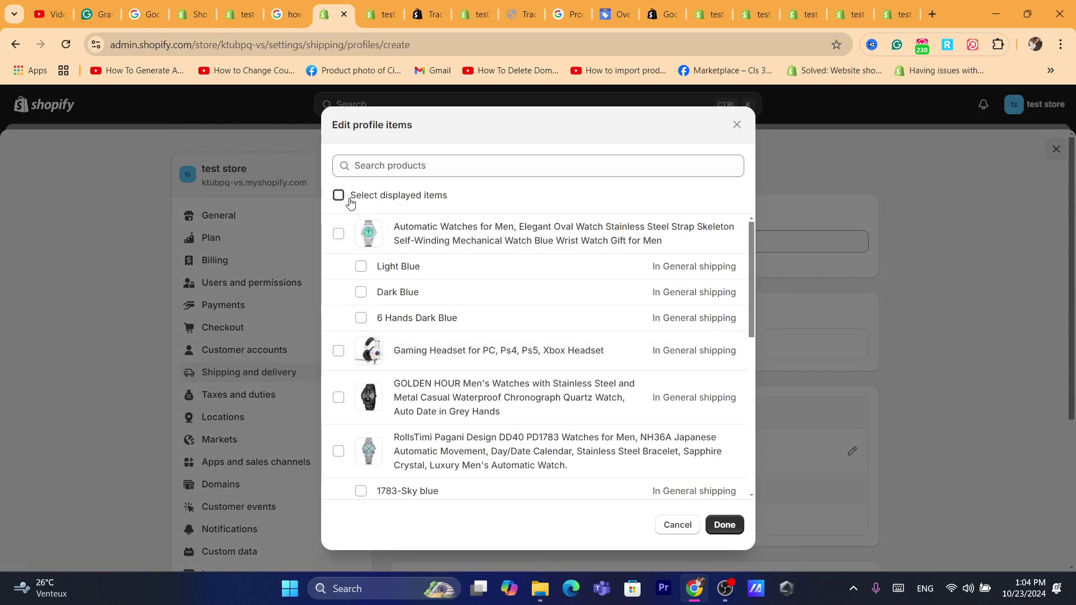
left_click(725, 524)
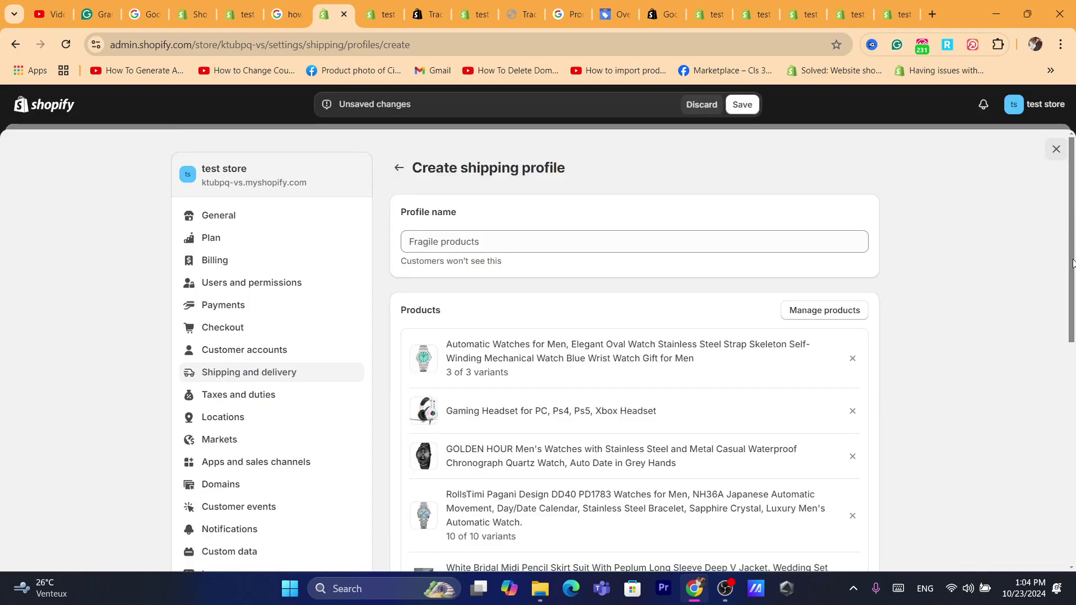
scroll(1073, 264, "down", 1)
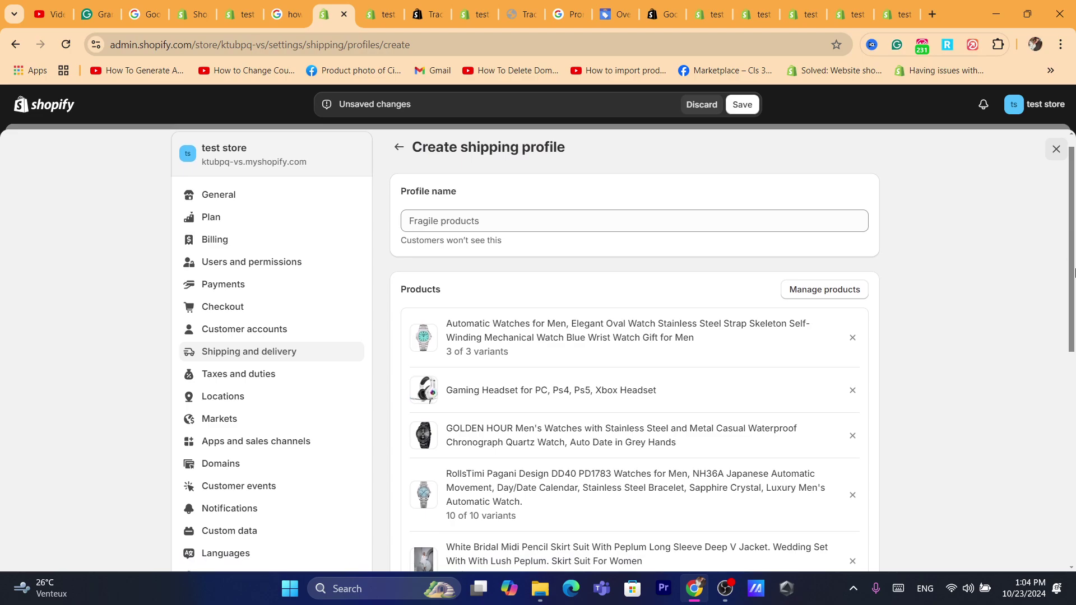
scroll(1073, 272, "down", 1)
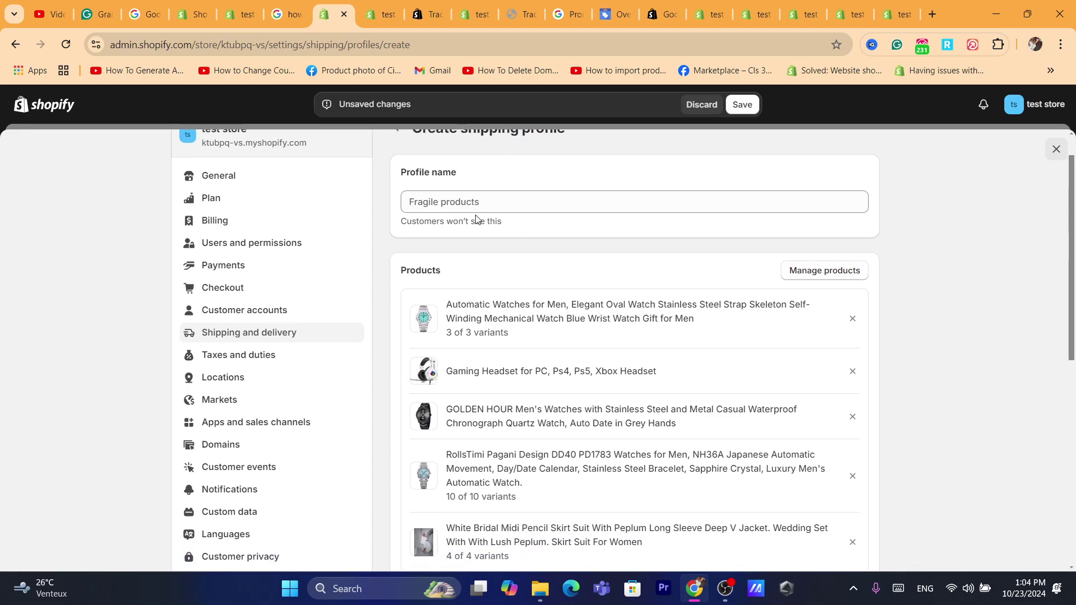
left_click(445, 204)
type("inte")
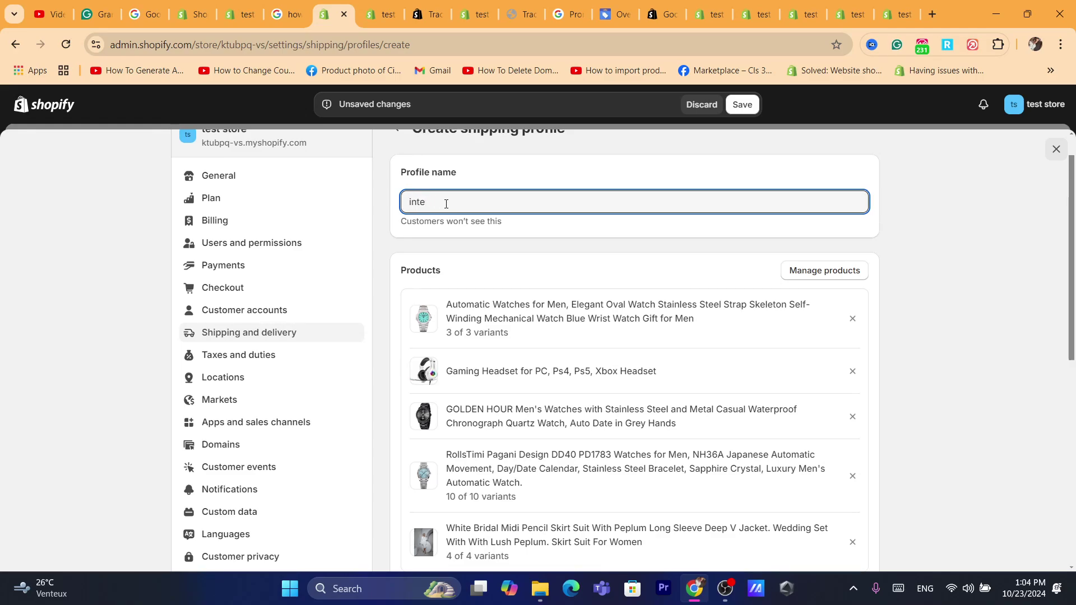
type("rnetional 2")
- Add a shipping zone covering every African country (Algeria, Angola, Ascension Island and 59 more)
left_click_drag(1072, 245, 1071, 429)
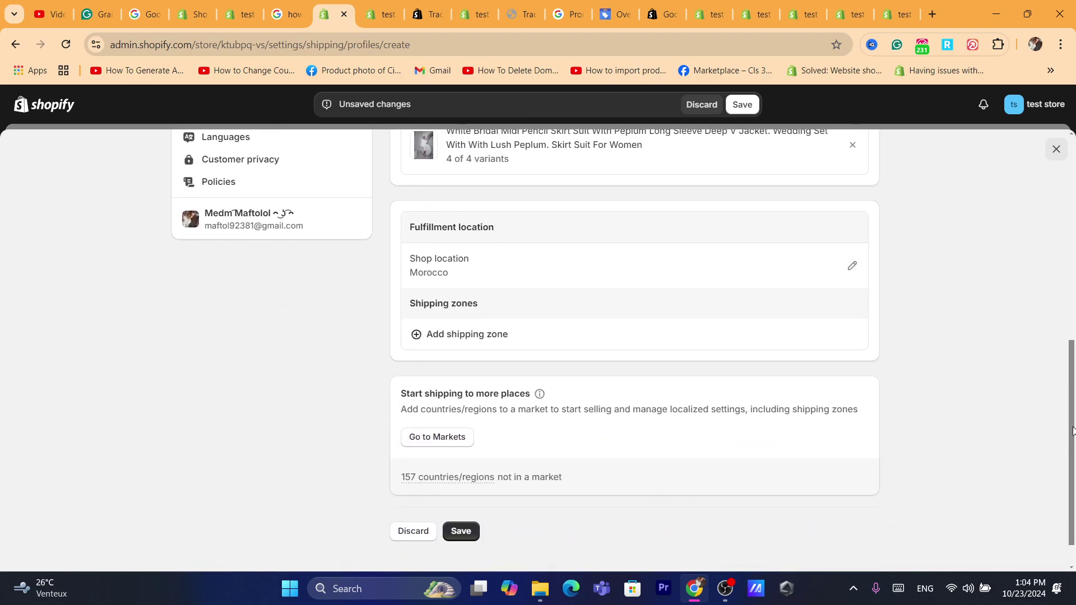
left_click(470, 336)
left_click(349, 331)
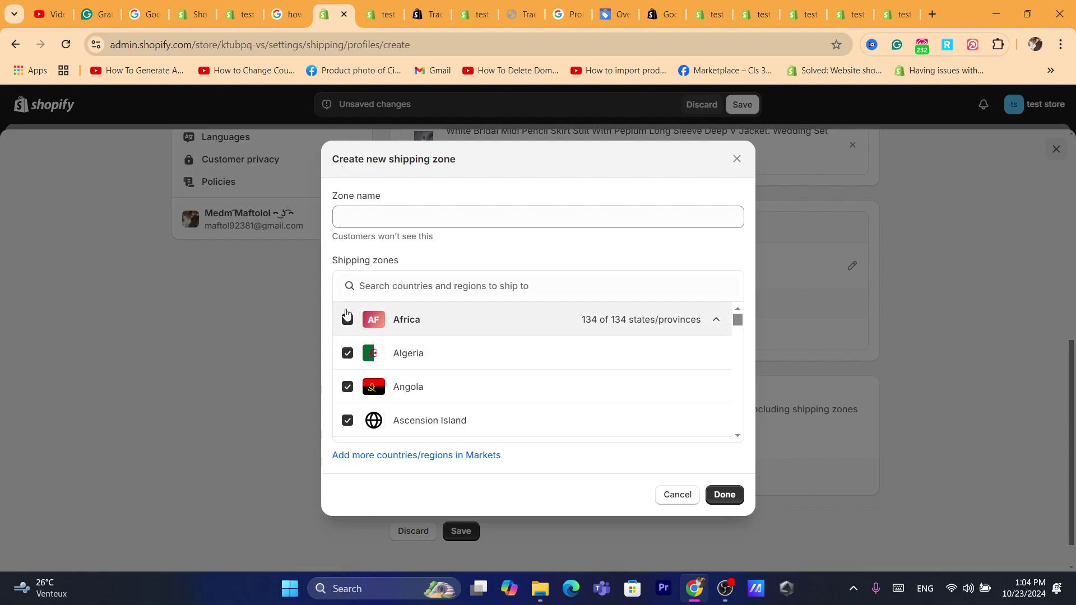
left_click(478, 319)
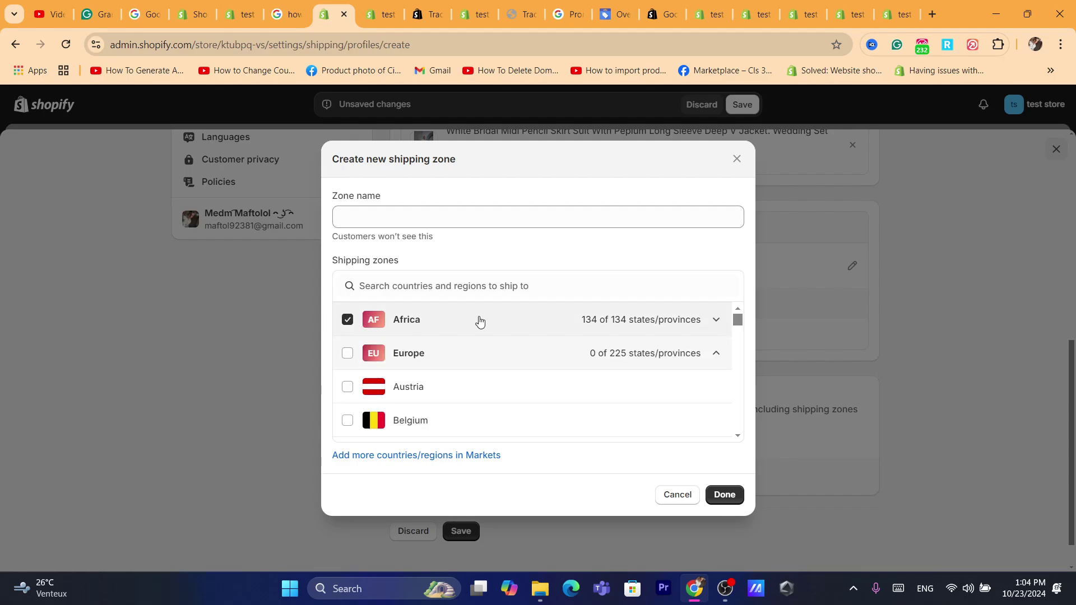
left_click(650, 313)
left_click(649, 314)
left_click(725, 495)
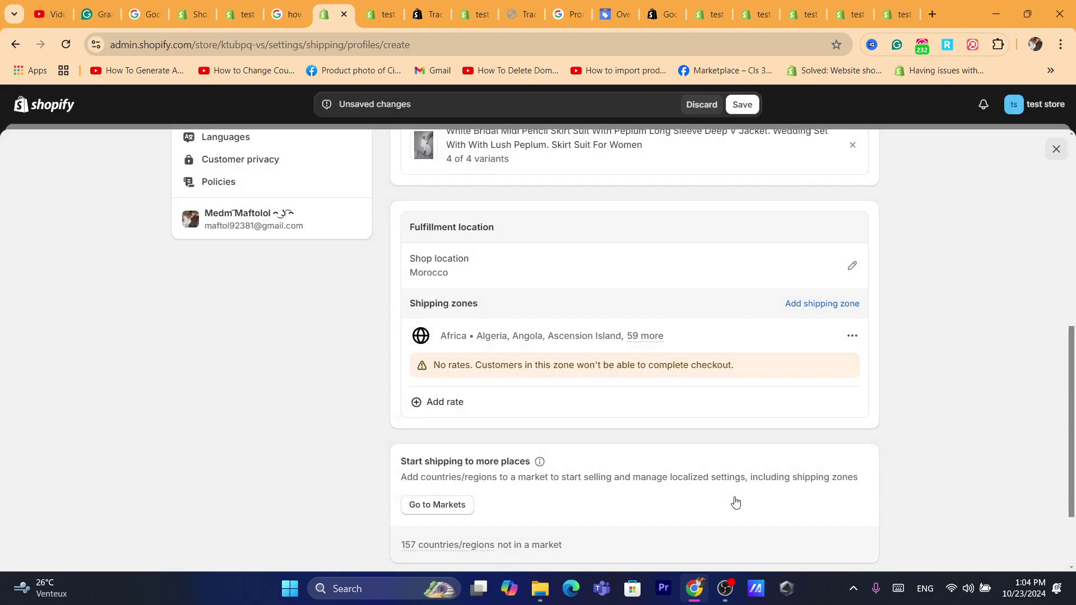
- Give the Africa zone a free rate named 'standered' at price 0 and save the profile
left_click(455, 403)
left_click(382, 279)
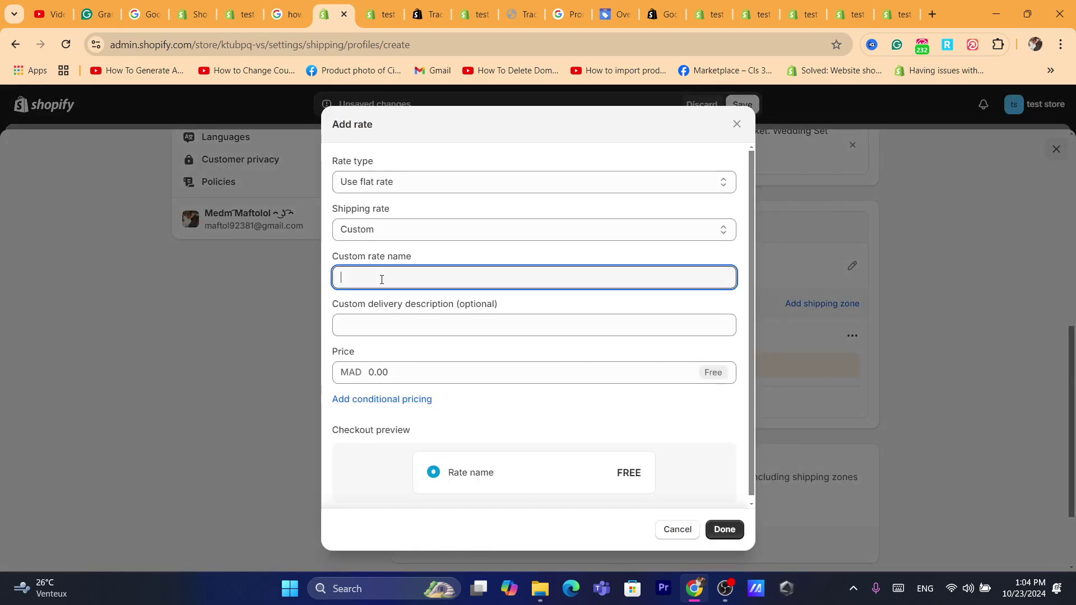
type("standered")
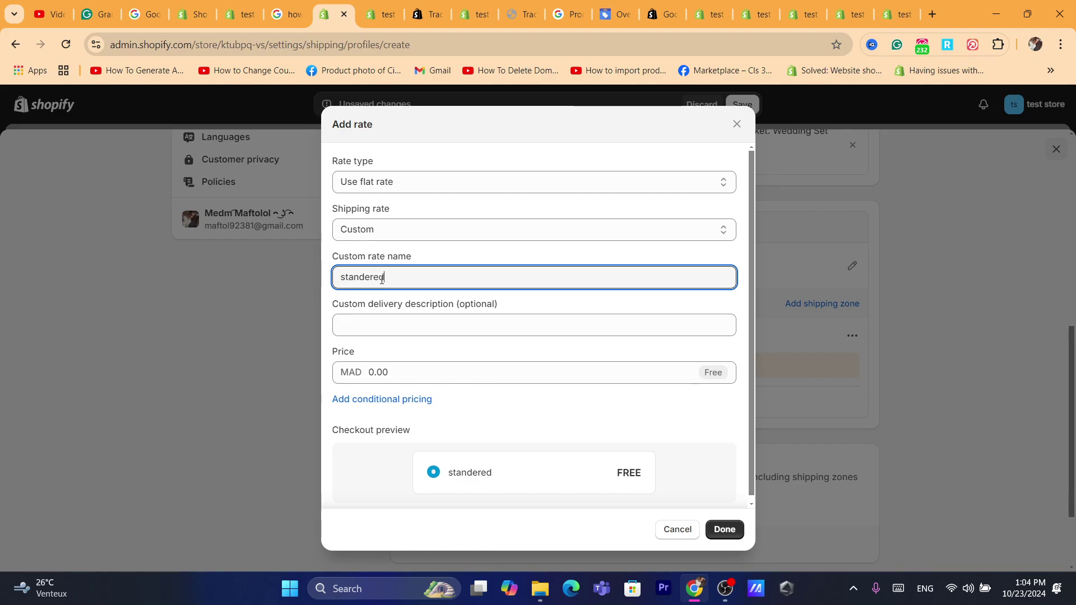
double_click(378, 373)
type("0")
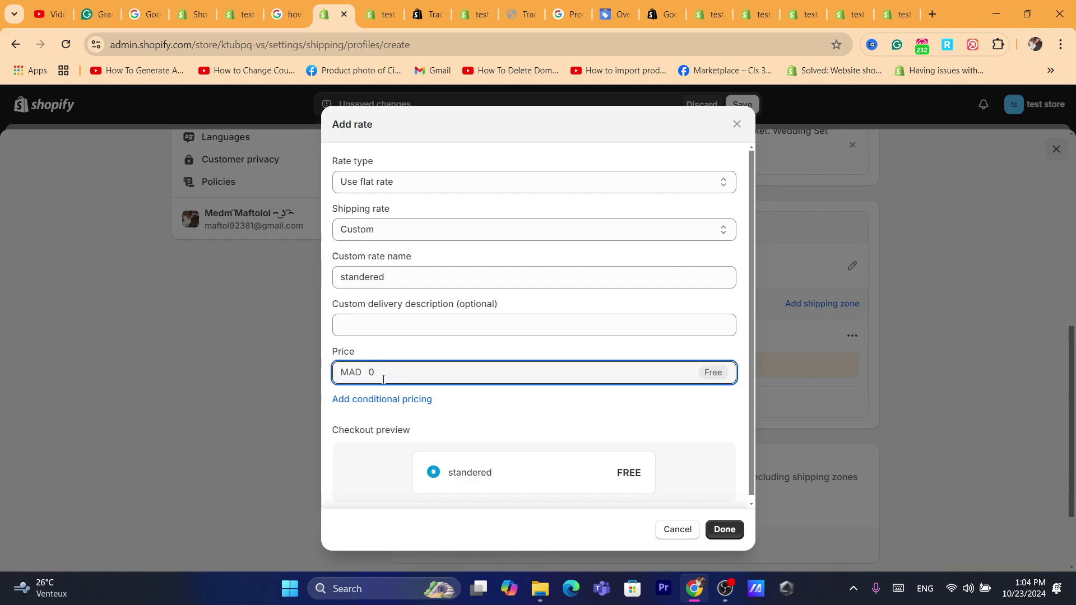
left_click(724, 529)
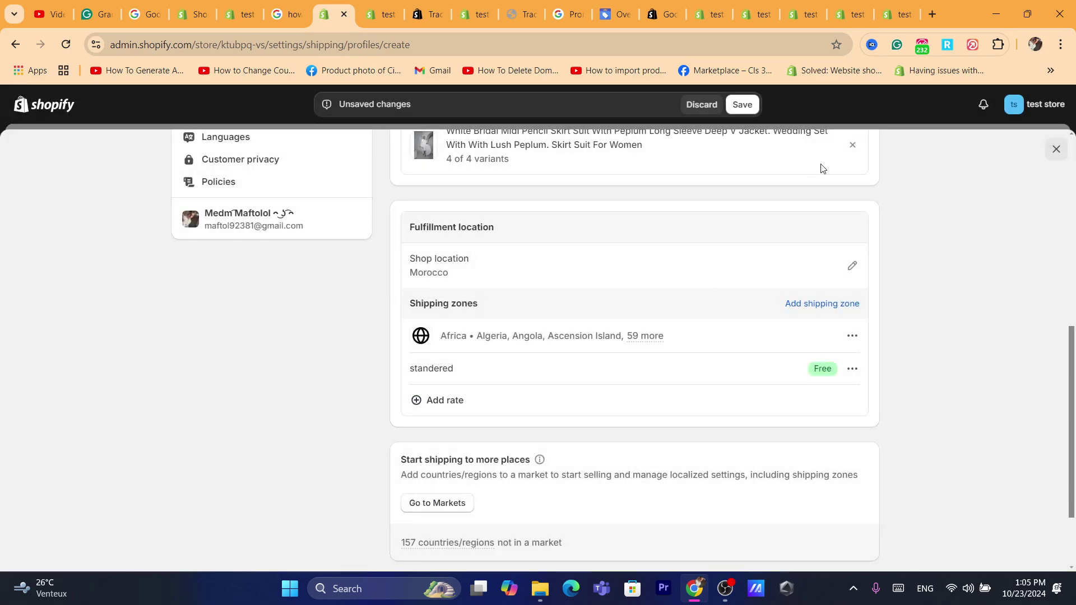
left_click(756, 110)
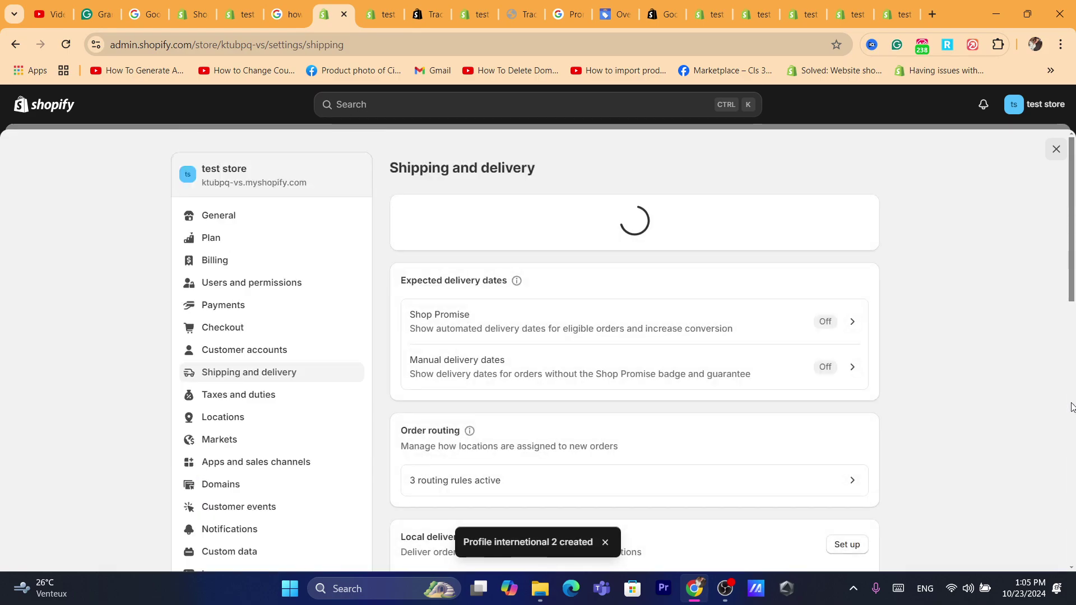
left_click_drag(1071, 407, 1067, 388)
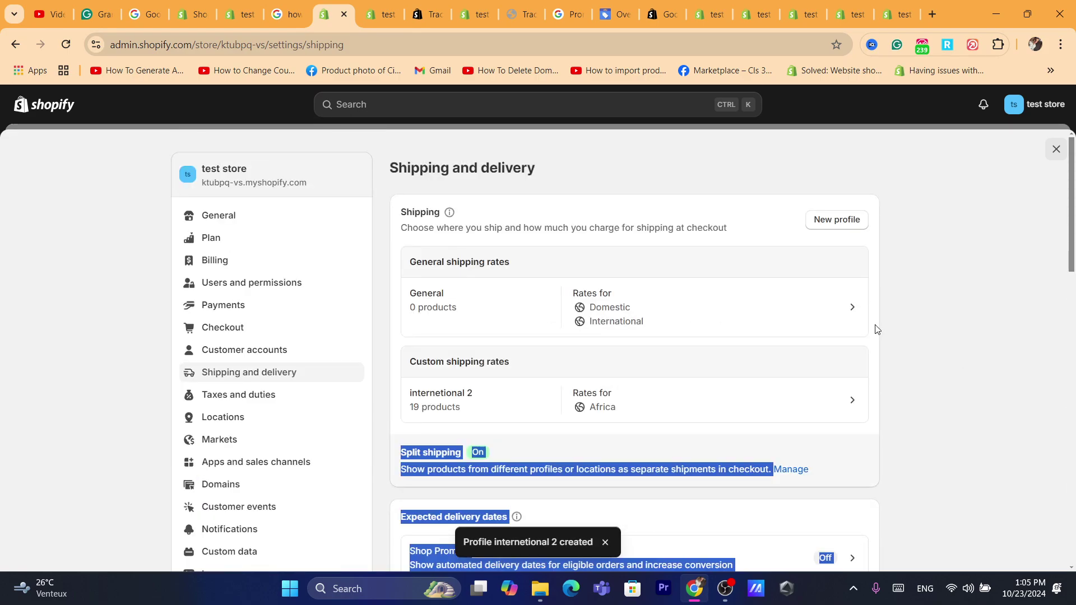
- Switch the interentional 2 market's status to Active, save, and return to the Markets list
left_click(900, 342)
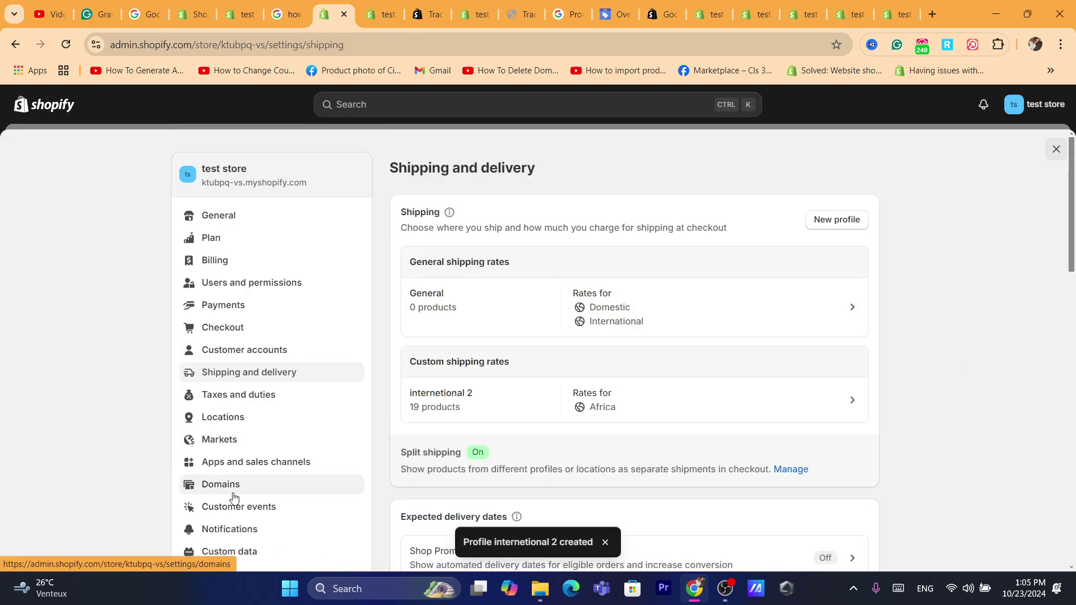
left_click(212, 439)
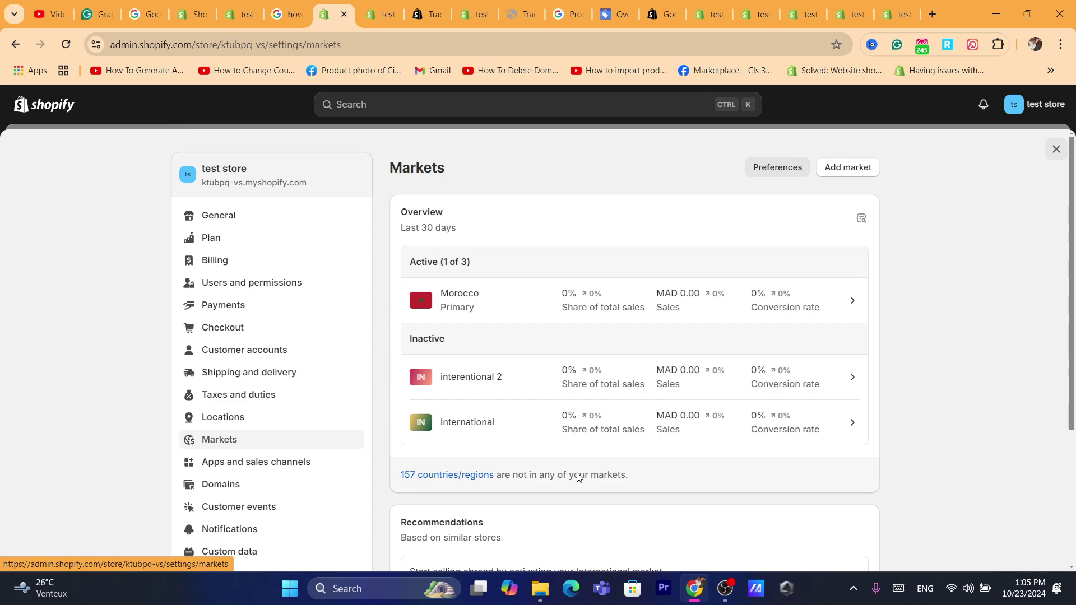
left_click(456, 378)
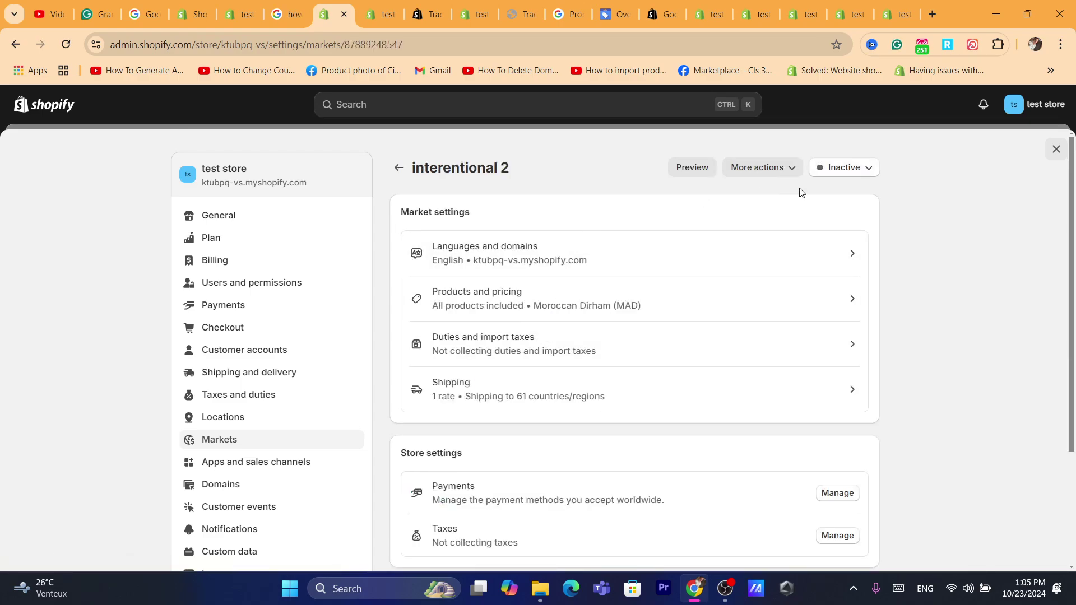
left_click(839, 168)
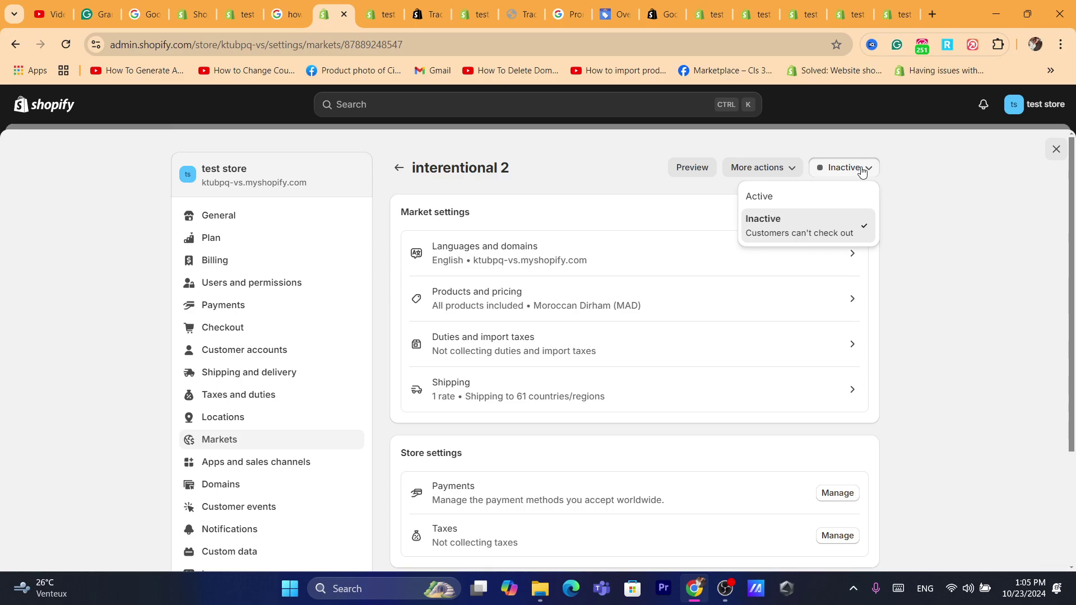
left_click(787, 207)
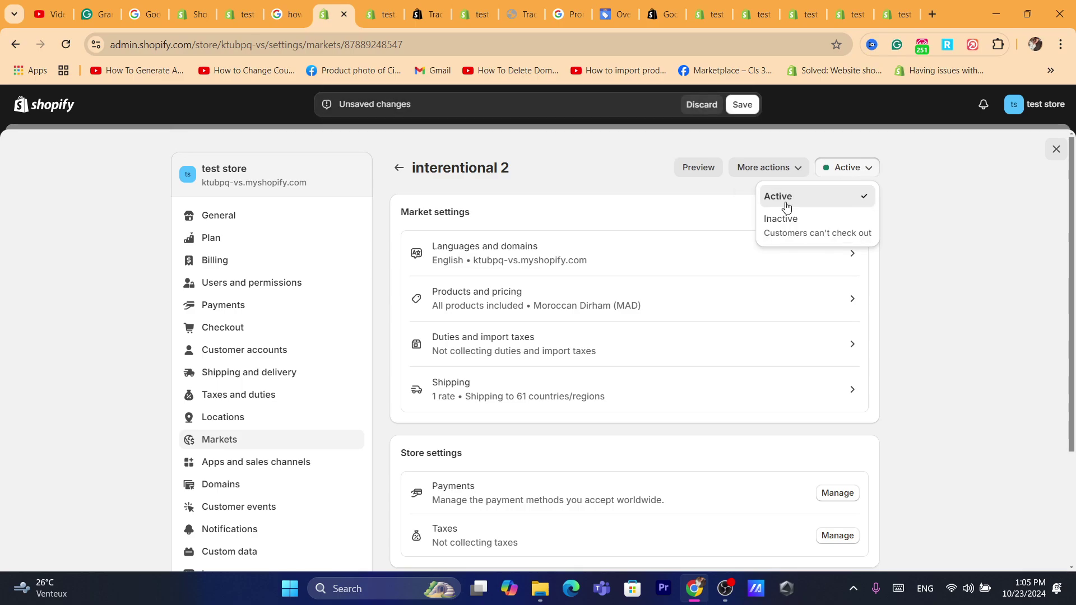
left_click(742, 105)
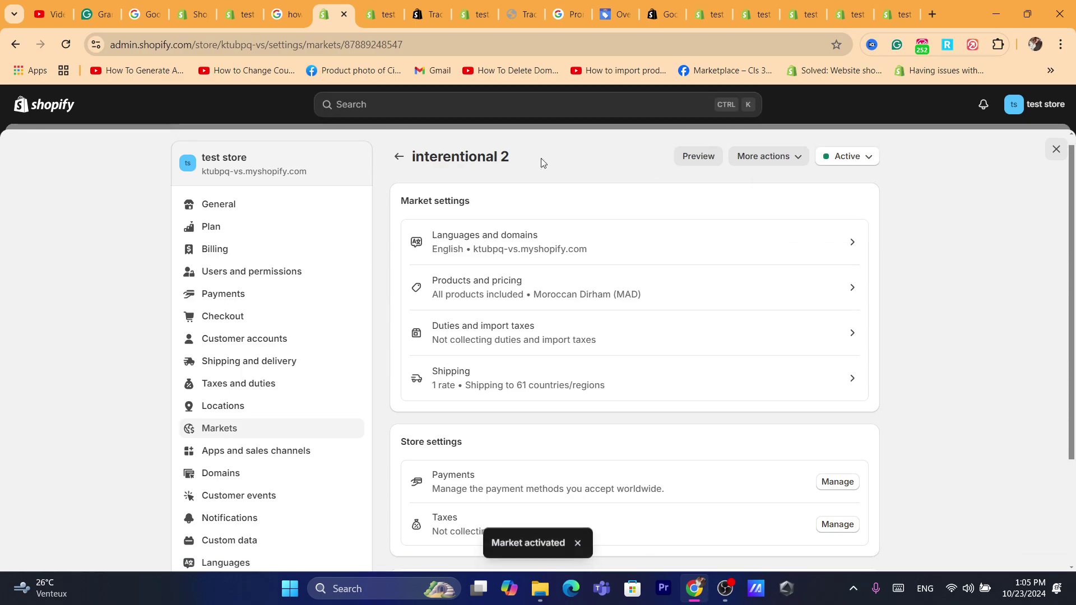
left_click(399, 157)
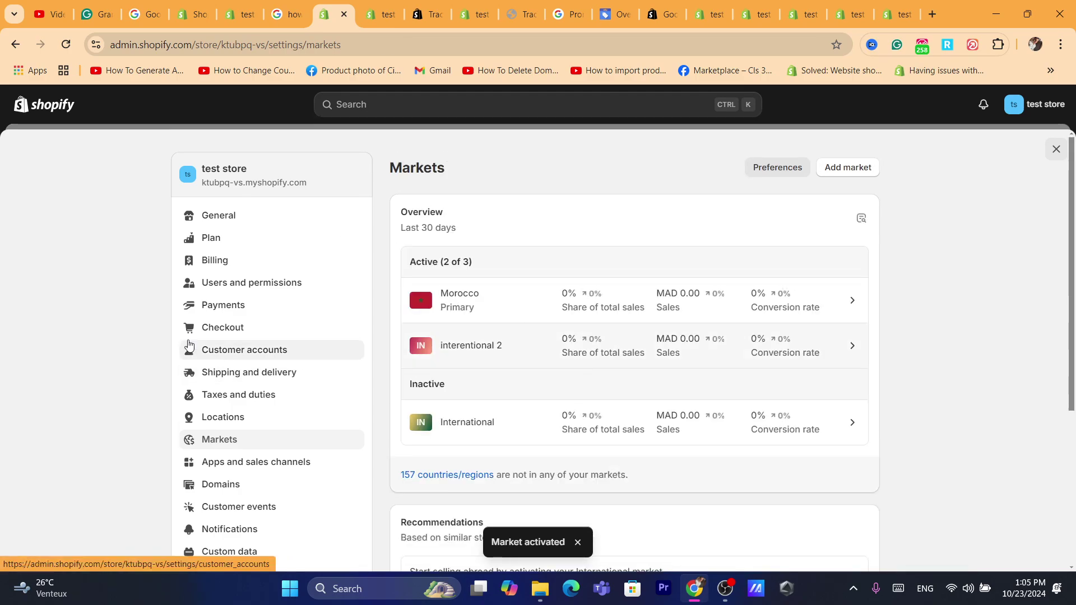
- Open the online store and go to the Automatic Watches product page
left_click(1055, 148)
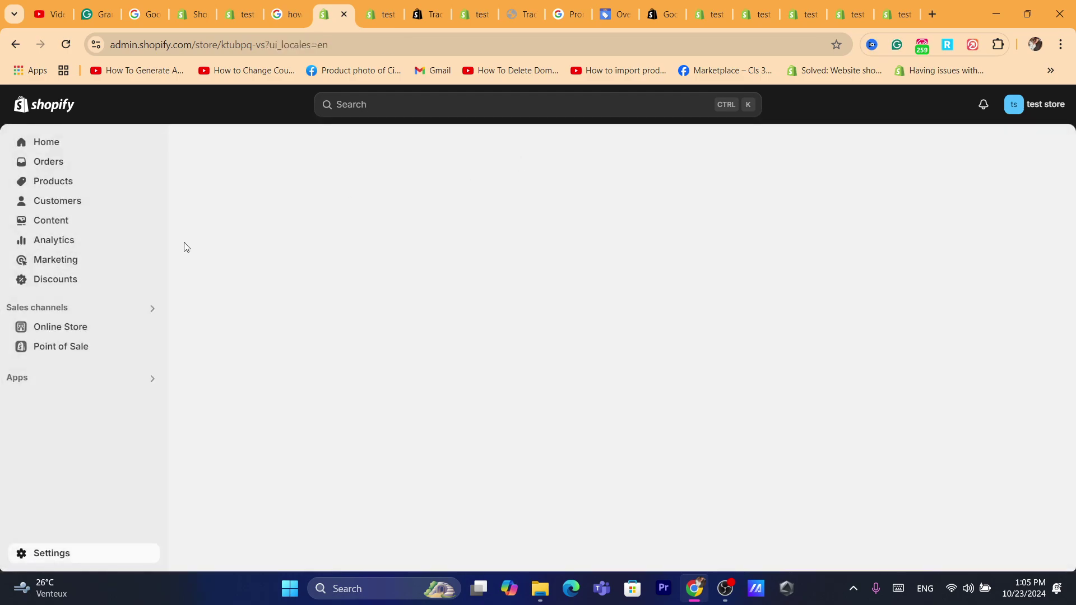
left_click(155, 326)
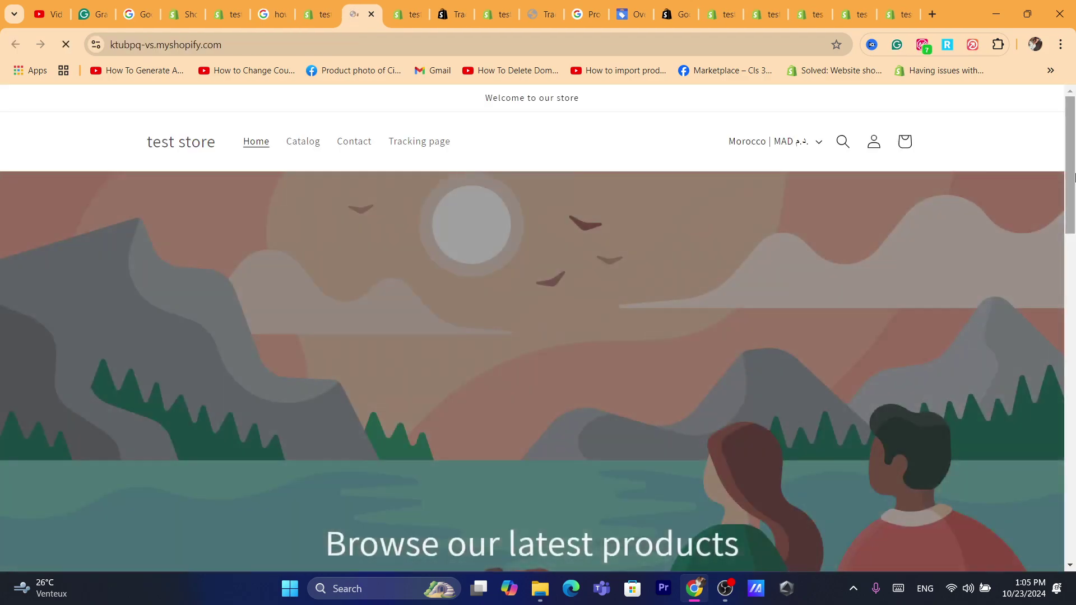
scroll(368, 297, "down", 10)
left_click(235, 300)
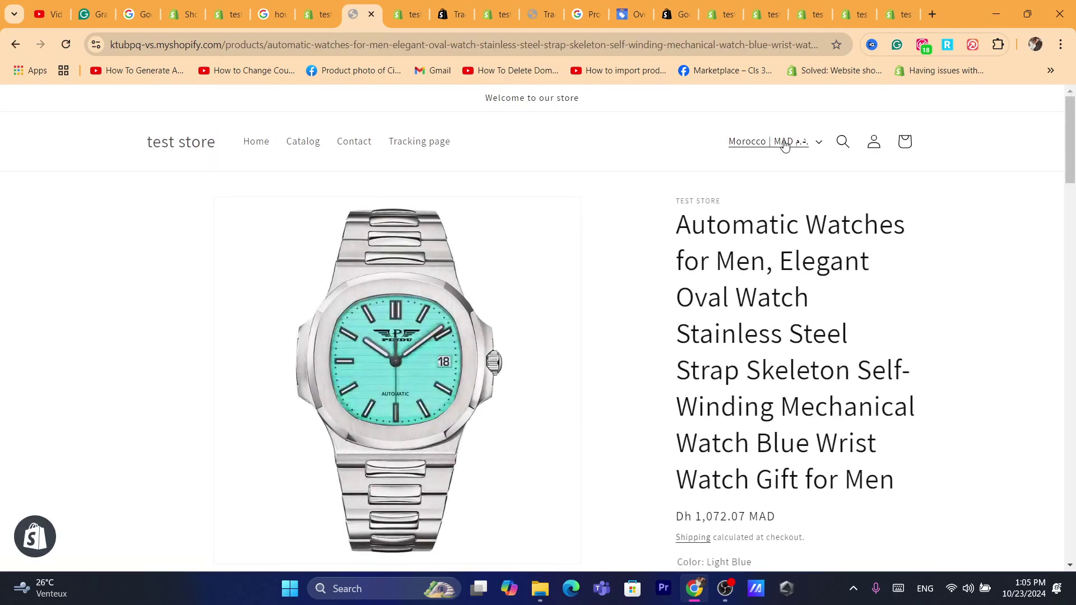
- Browse the country selector to confirm African countries like Algeria, Zambia and Zimbabwe appear
left_click(780, 143)
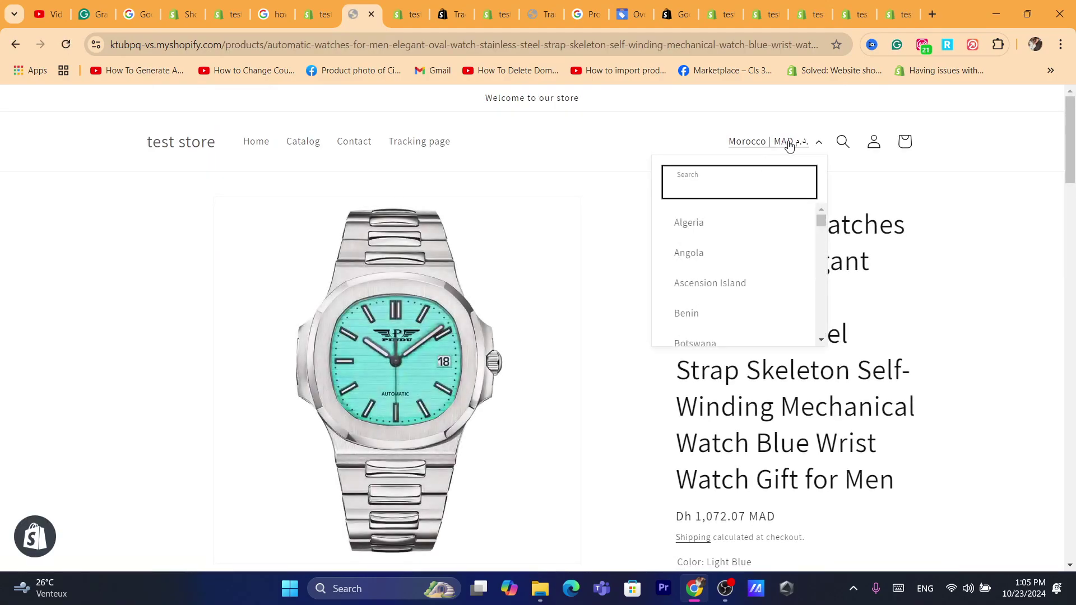
left_click(692, 178)
left_click_drag(822, 225, 821, 286)
left_click_drag(821, 289, 820, 339)
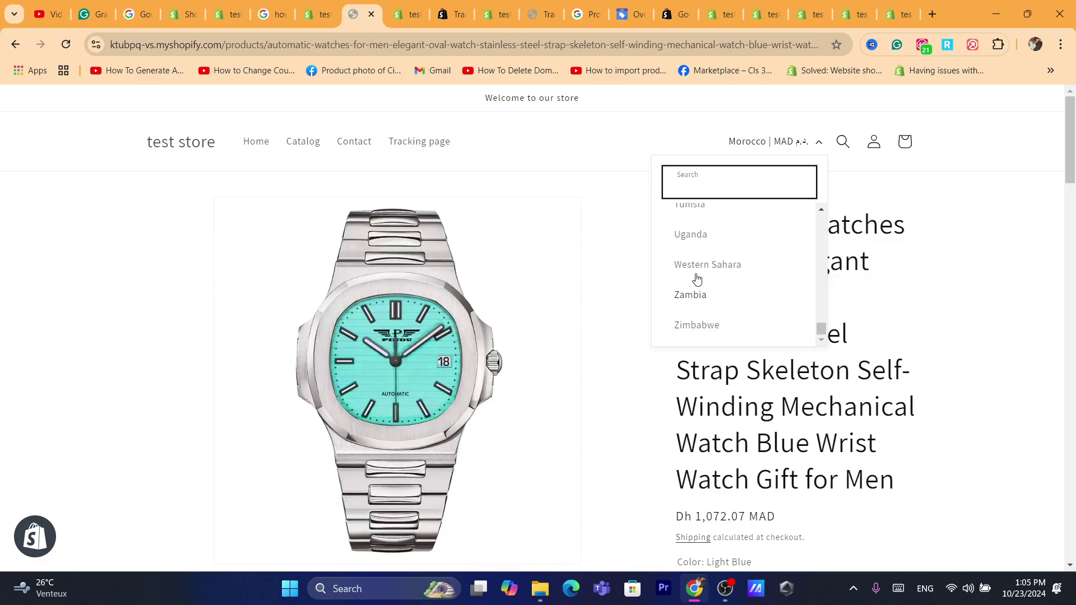
left_click(933, 272)
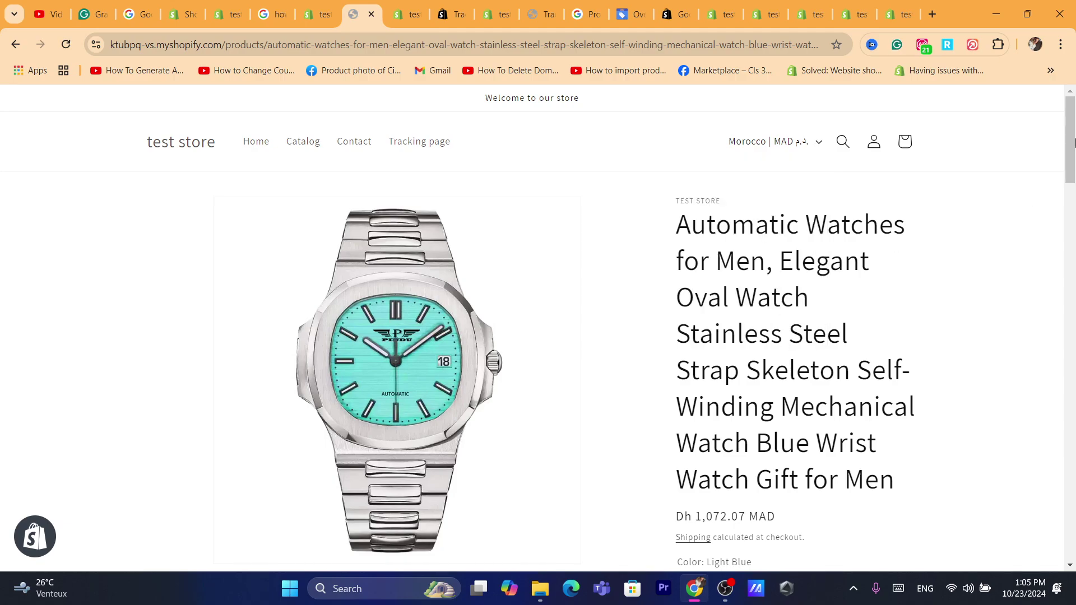
scroll(933, 271, "down", 9)
scroll(747, 125, "up", 9)
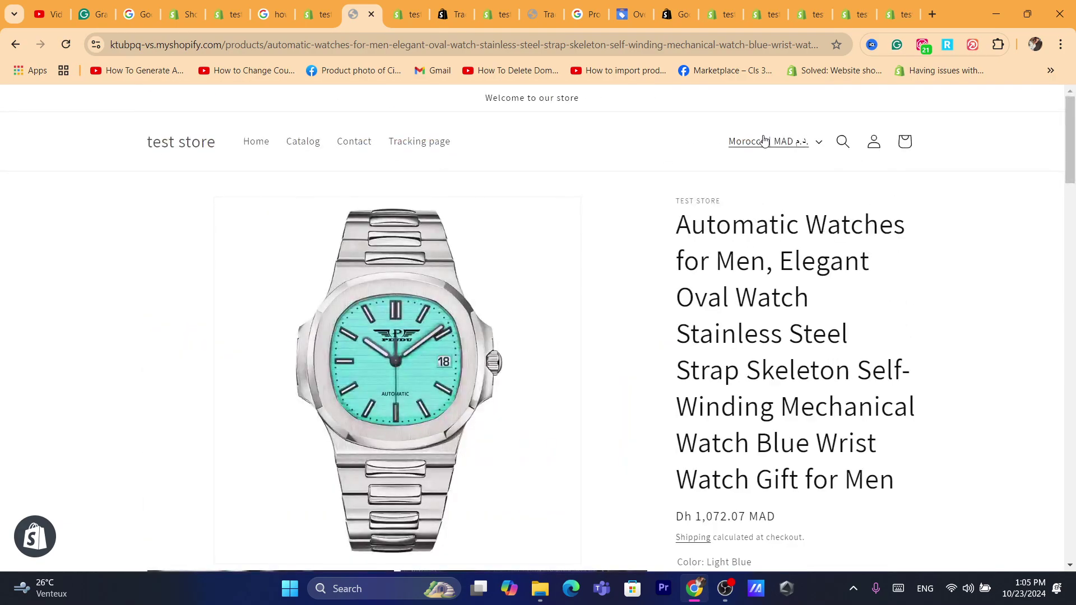
left_click(753, 141)
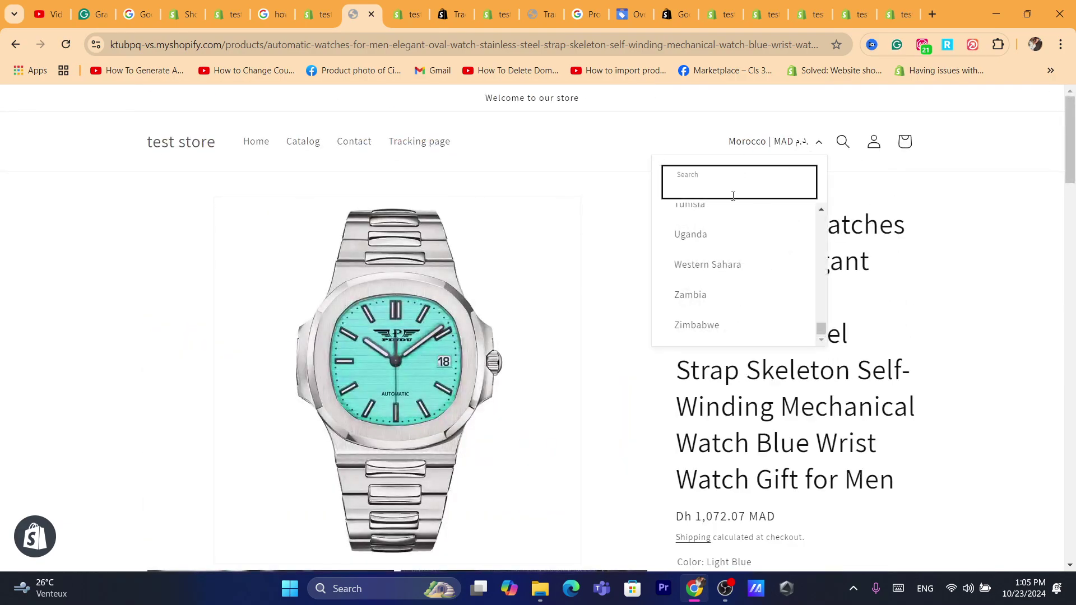